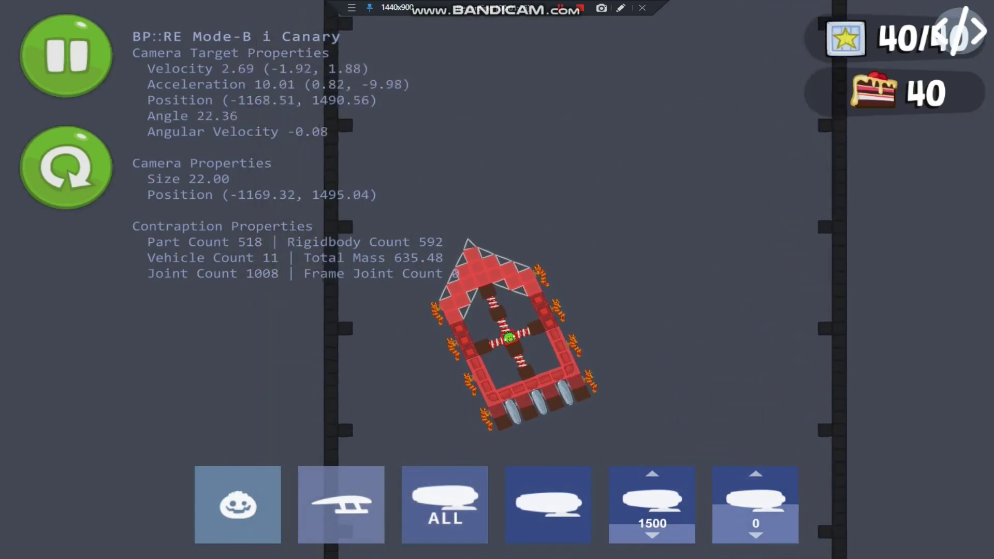
Step: Fire the rocket engines briefly to straighten the contraption, then cut the thrust
click(548, 505)
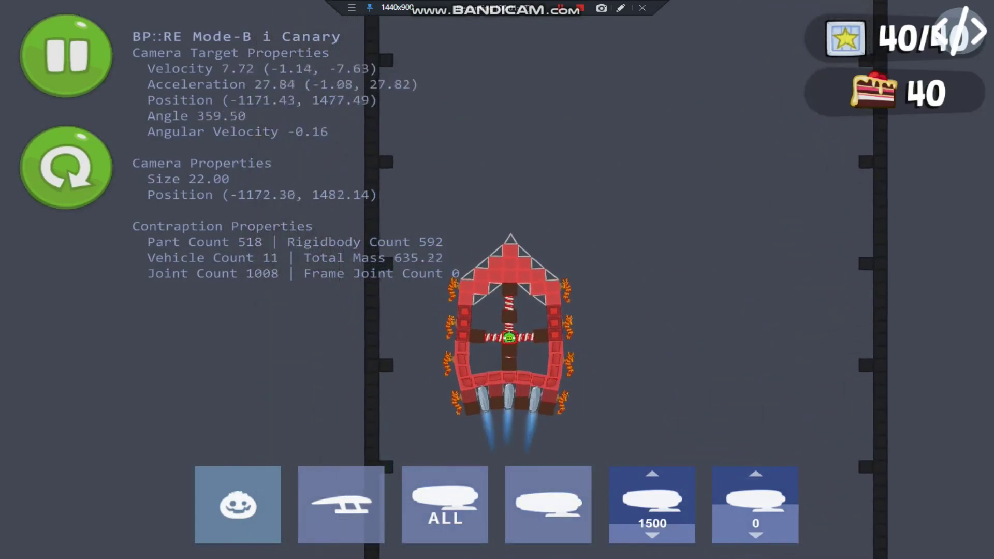
click(549, 505)
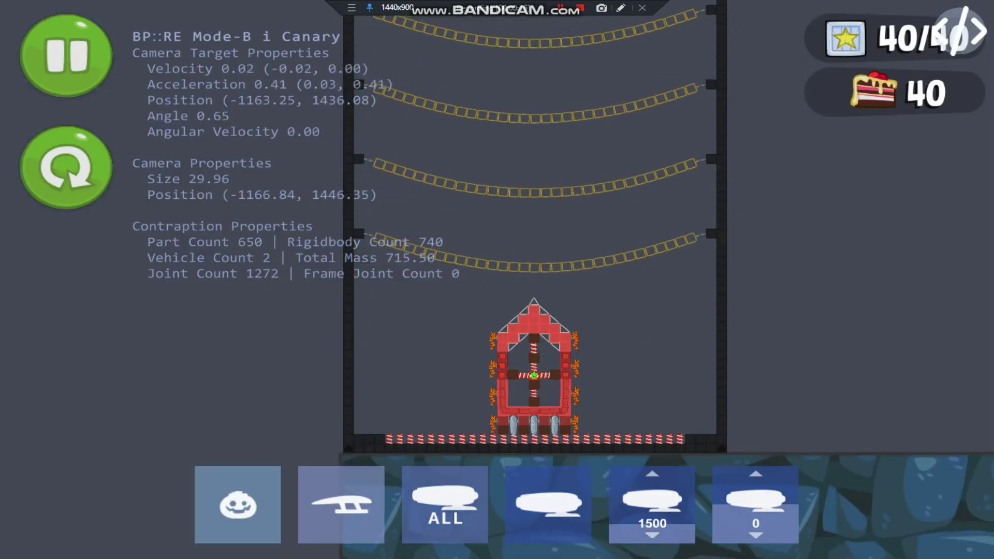
Step: Launch the contraption into the chains with the 1500 button, refiring all engines to climb
click(445, 504)
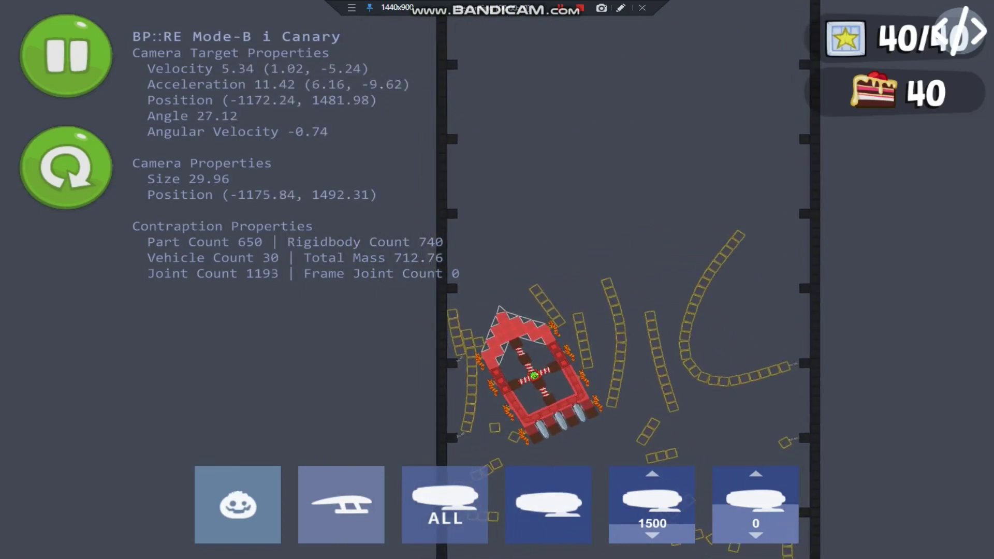
click(547, 505)
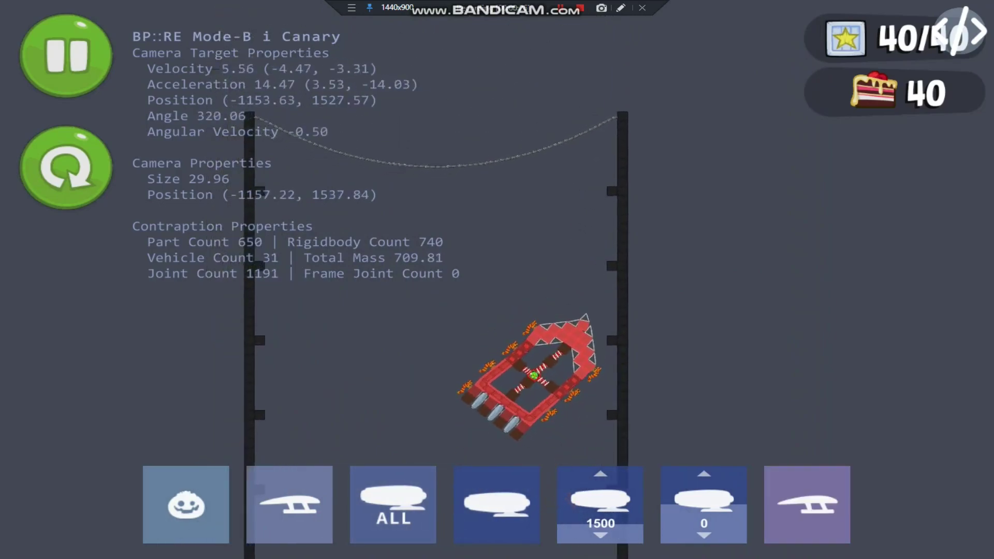
click(393, 504)
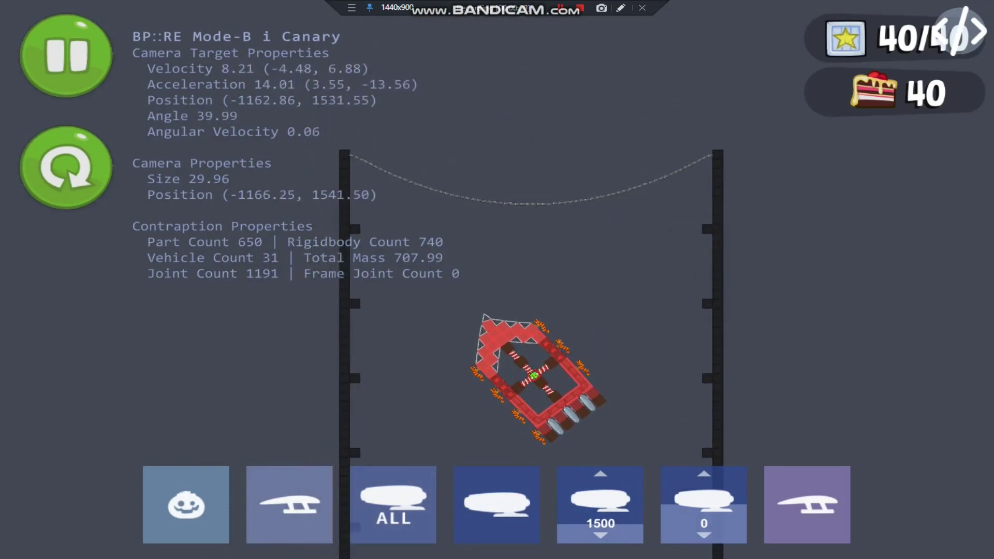
click(393, 505)
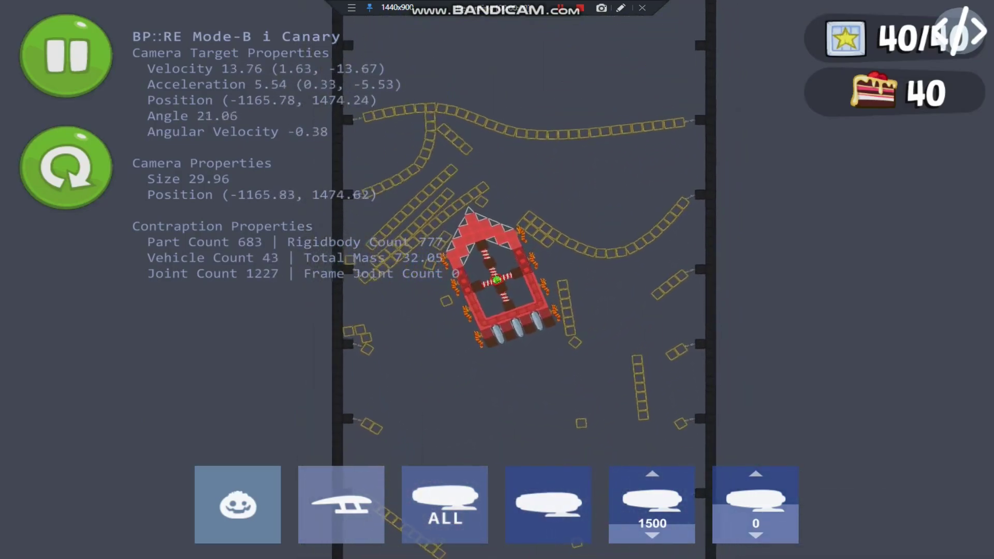
Step: Right the tilted contraption with short rocket bursts, then hold continuous thrust
click(548, 505)
click(548, 505)
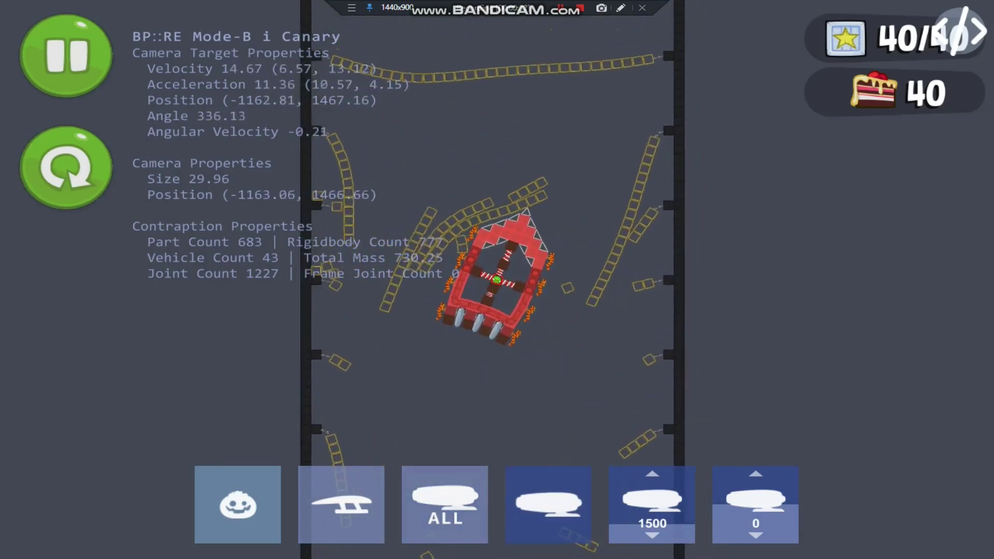
click(548, 505)
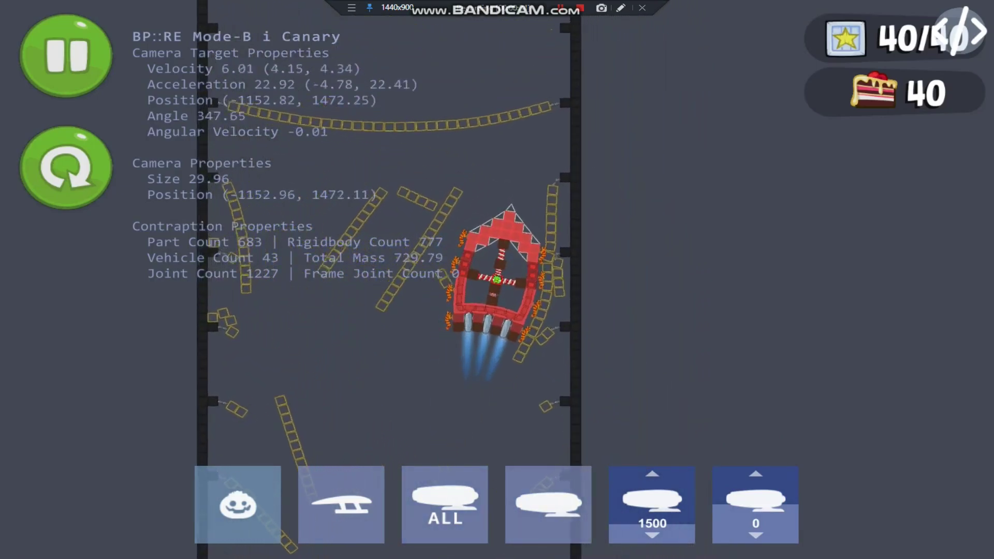
click(548, 505)
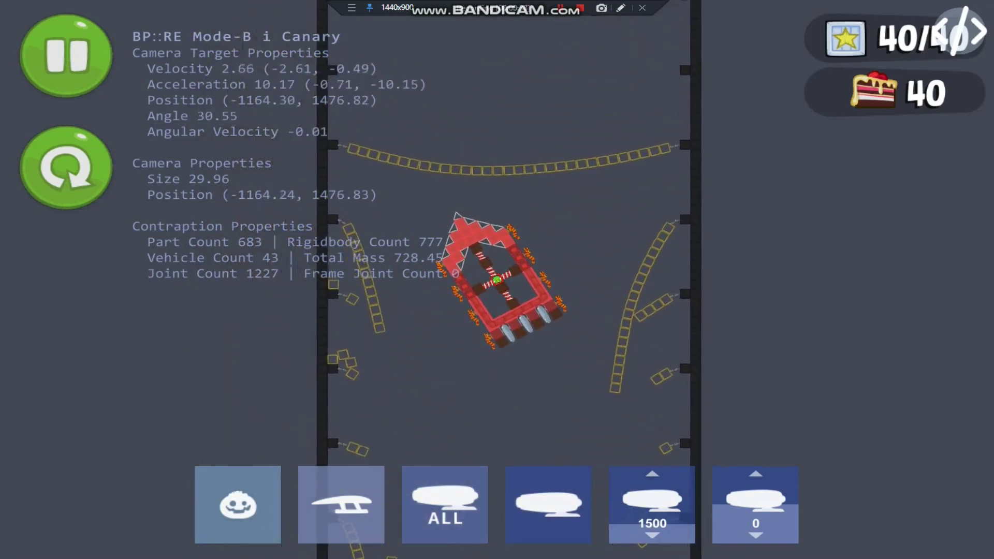
click(549, 505)
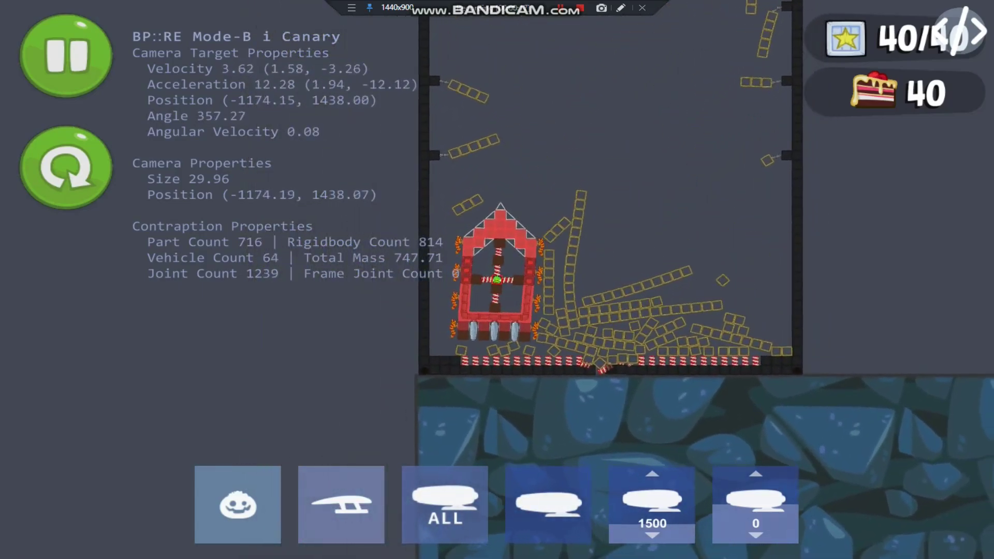
Step: Launch into the chains with the 1500 button and steer with brief thruster bursts
click(651, 501)
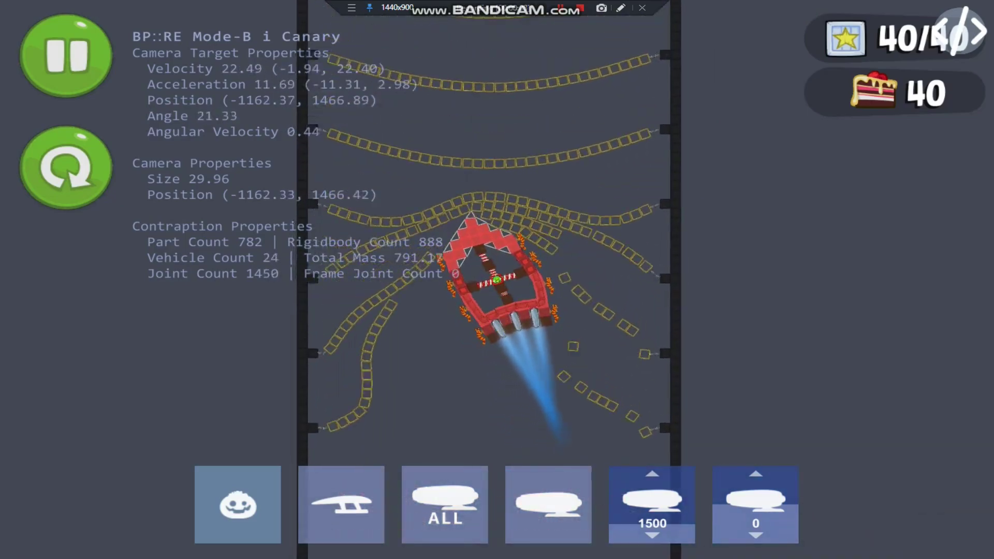
click(547, 505)
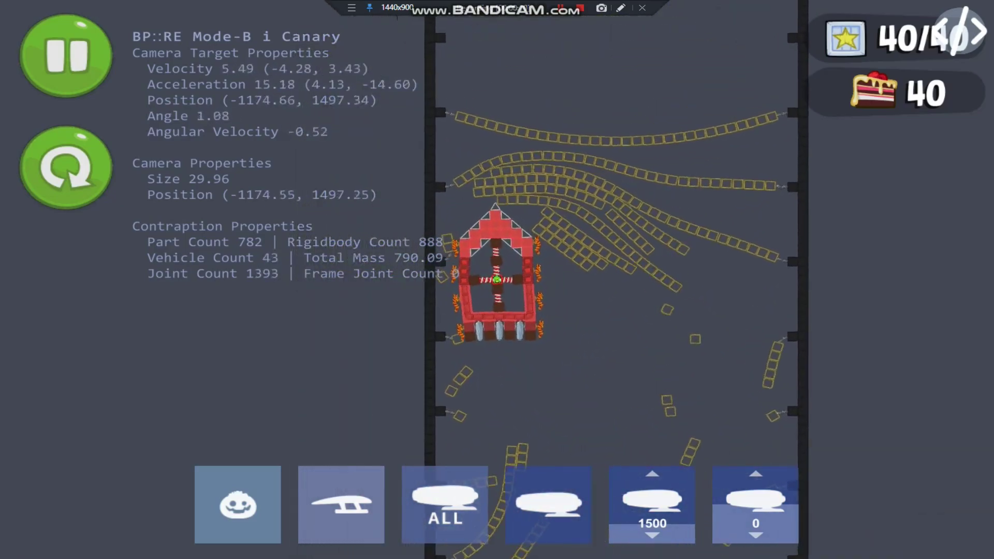
click(547, 504)
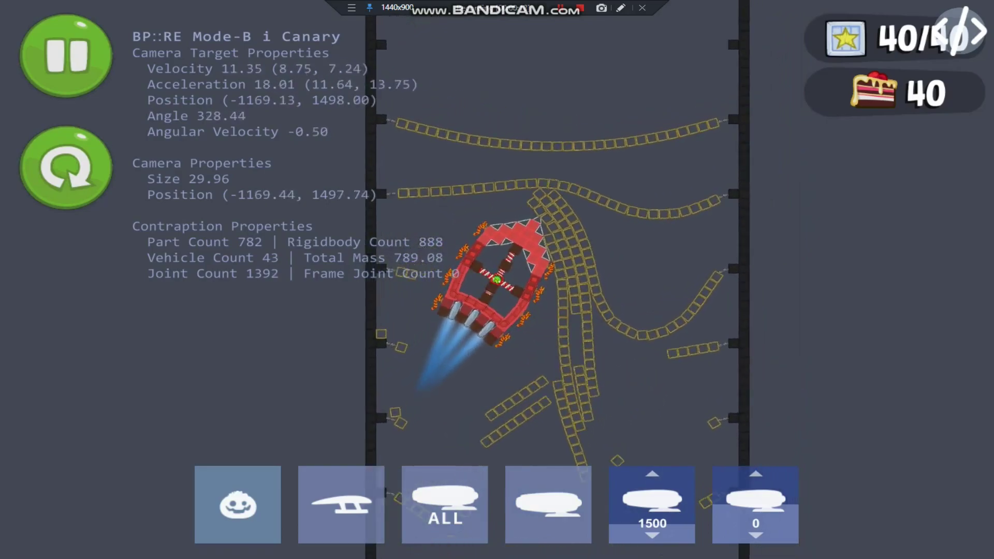
click(547, 505)
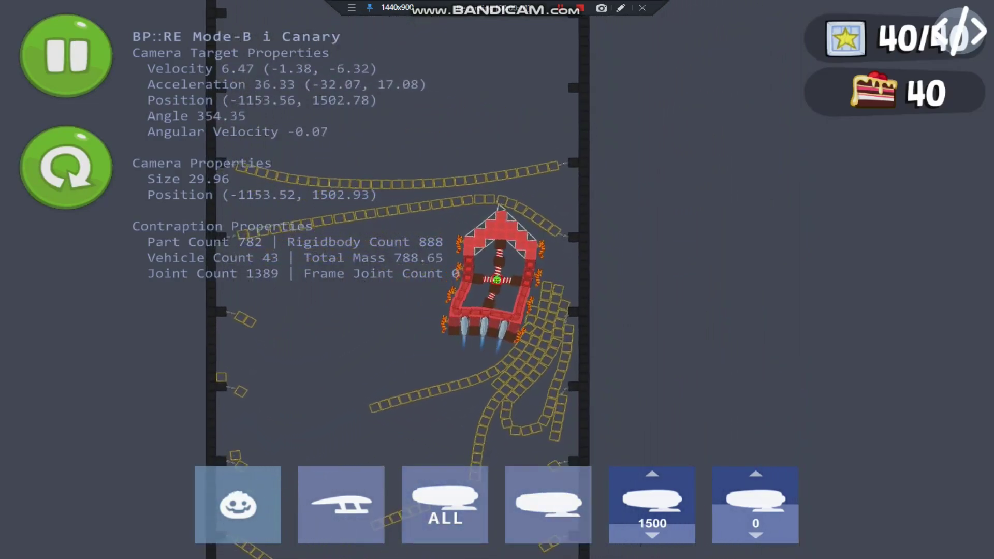
Step: Shut off and restart the thrusters, stopping thrust once the chains are broken
click(547, 505)
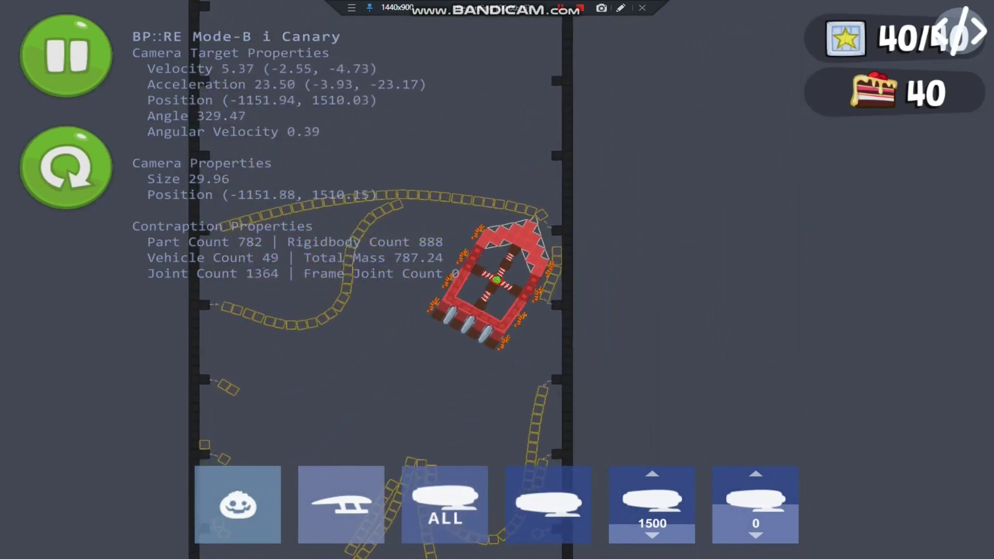
click(548, 505)
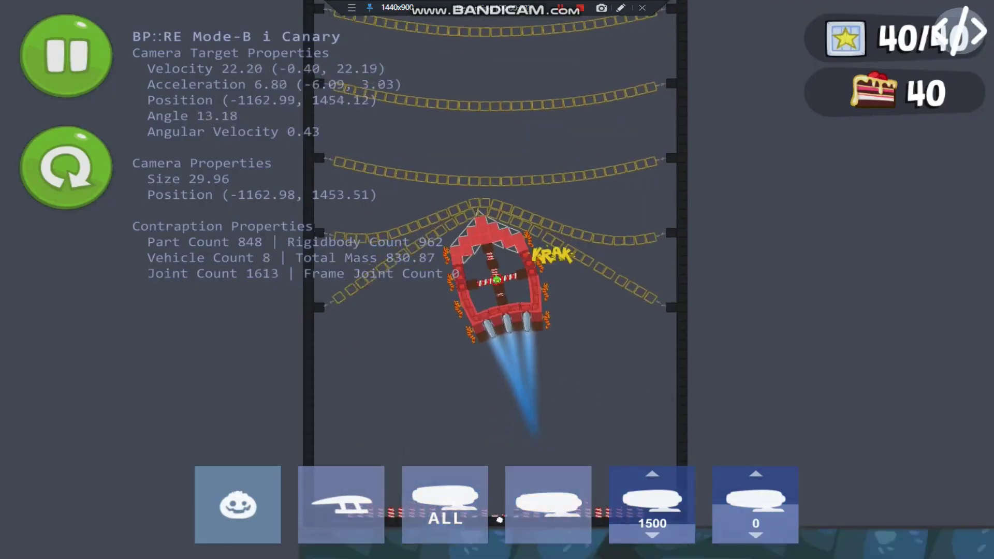
click(549, 505)
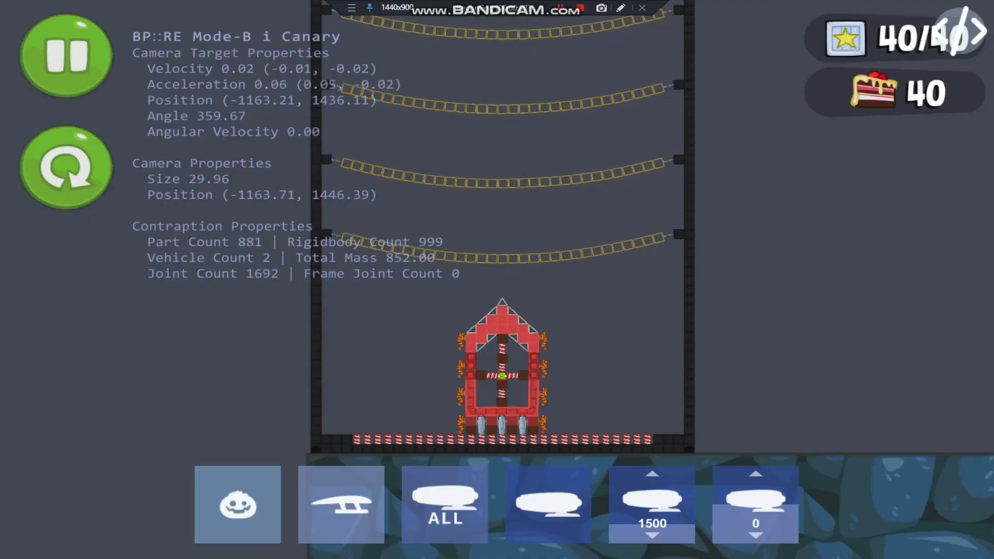
Step: Launch with the 1500 button, cut thrust, then reignite the rockets to stand upright
click(651, 501)
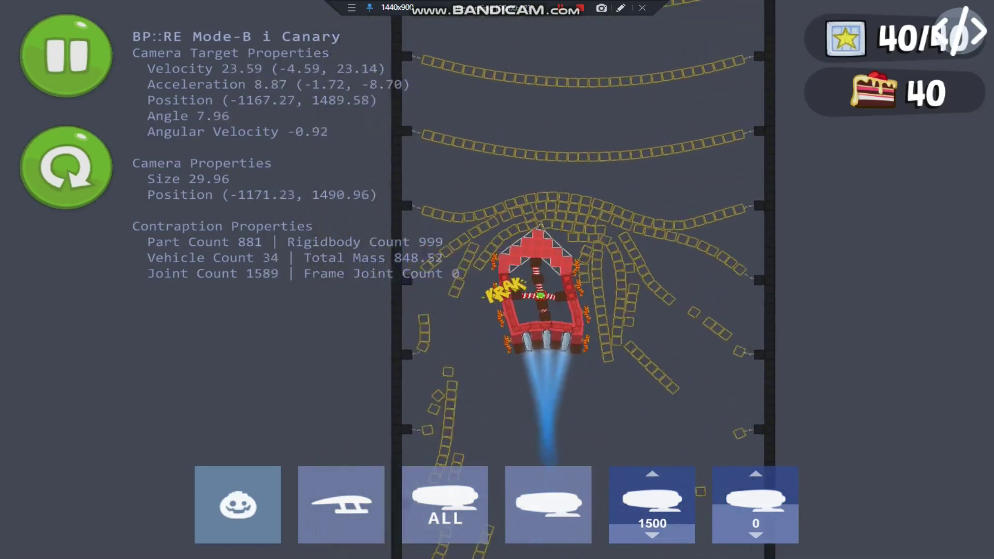
click(651, 501)
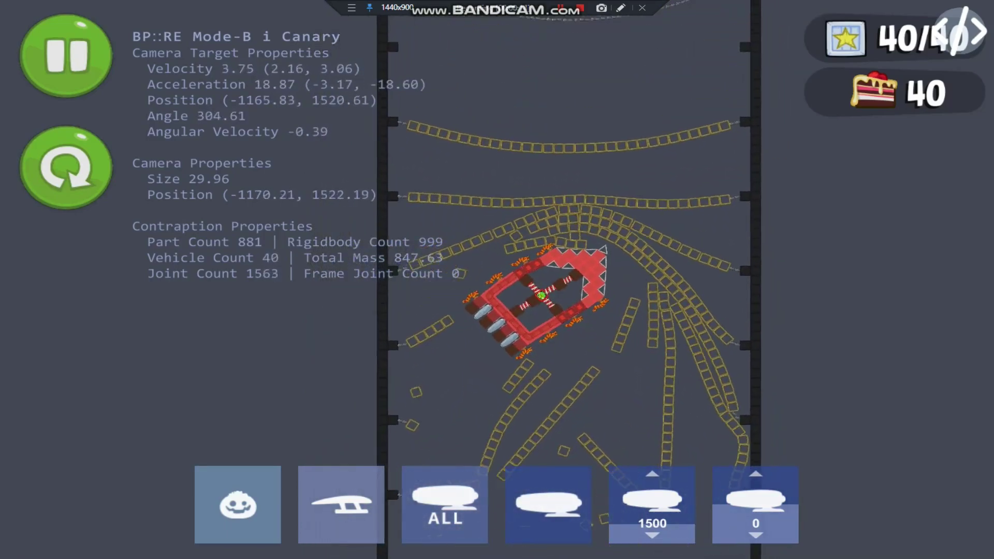
click(547, 505)
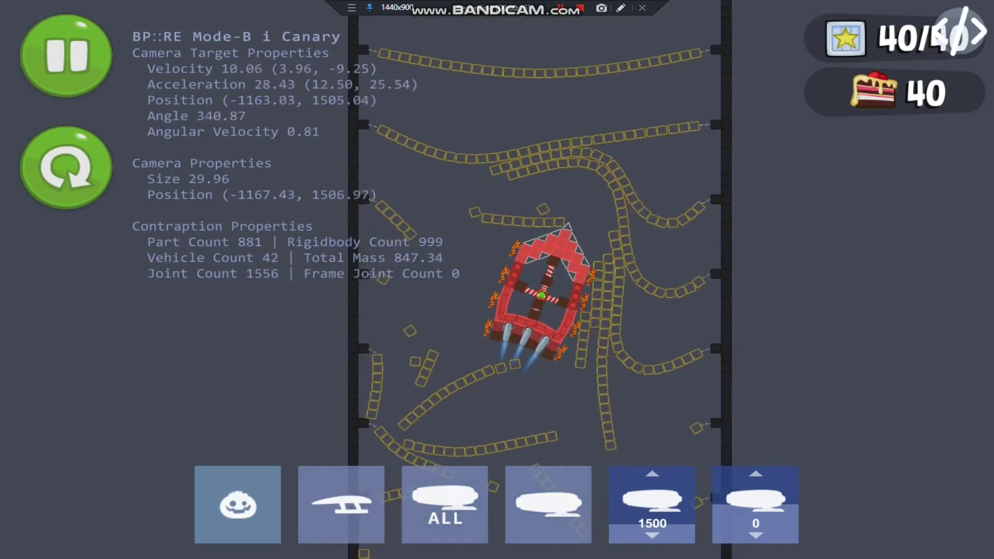